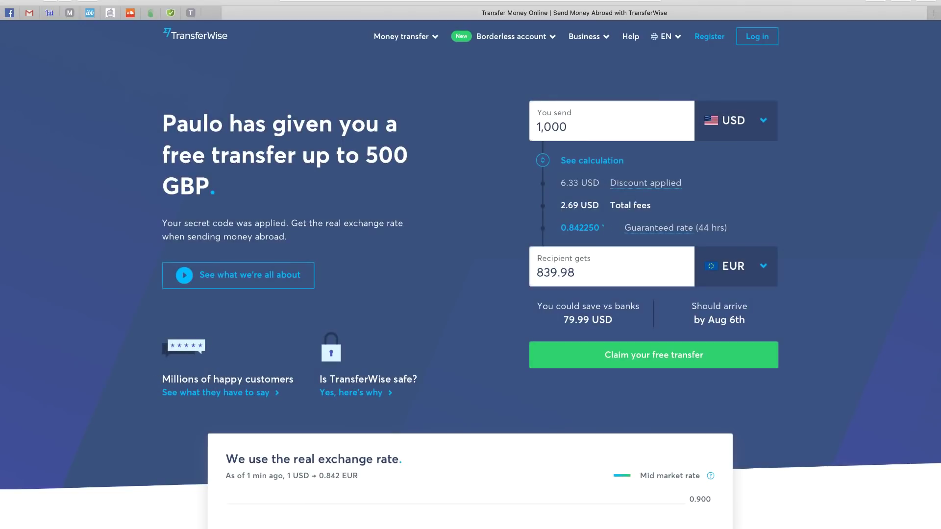
- Open the TransferWise Sign up page via Register in the top navigation
left_click(710, 36)
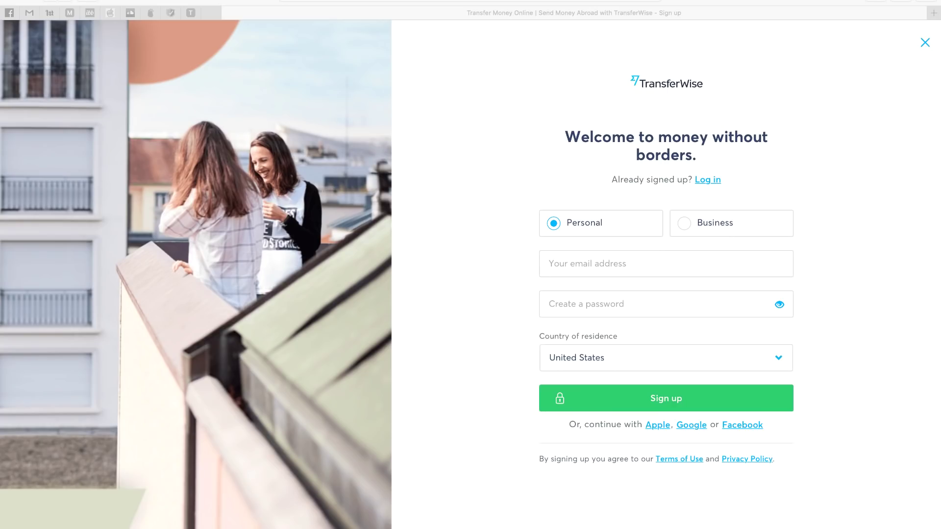
- Enter the account e-mail address on the sign-up form and clear the suggested password
left_click(656, 304)
left_click(549, 264)
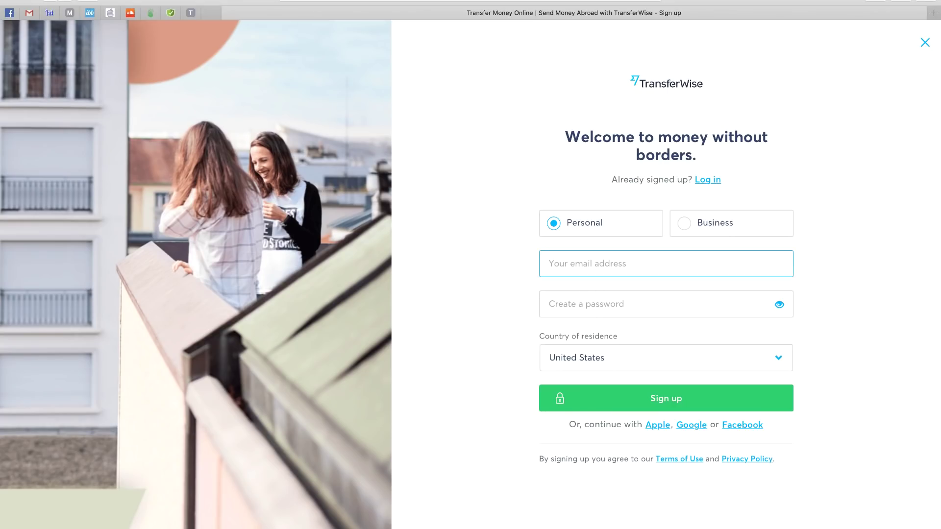
type("paulo@u")
key("BackSpace")
key("BackSpace")
key("BackSpace")
key("BackSpace")
key("BackSpace")
key("BackSpace")
key("BackSpace")
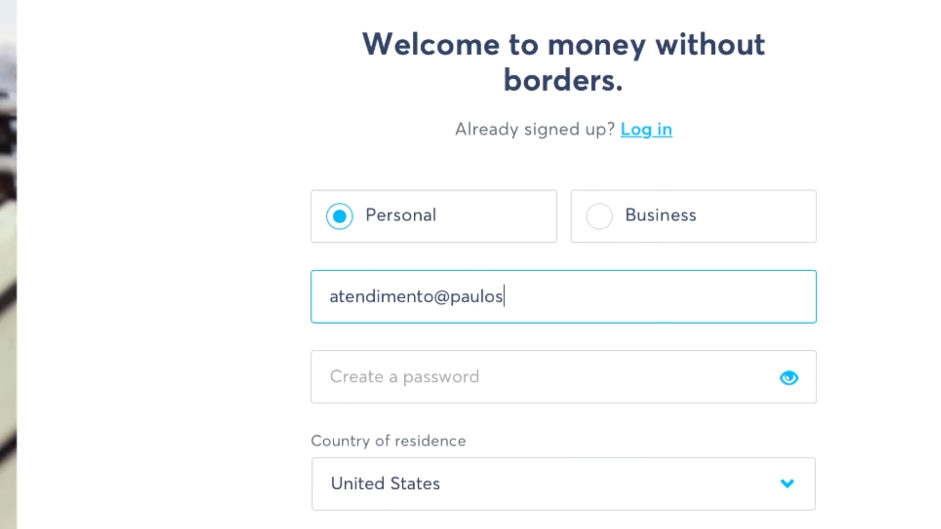
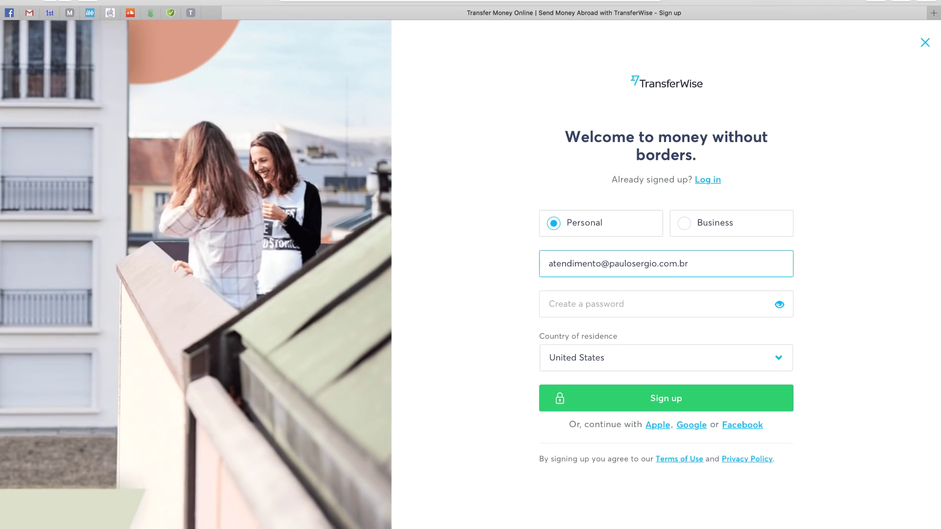
left_click(588, 304)
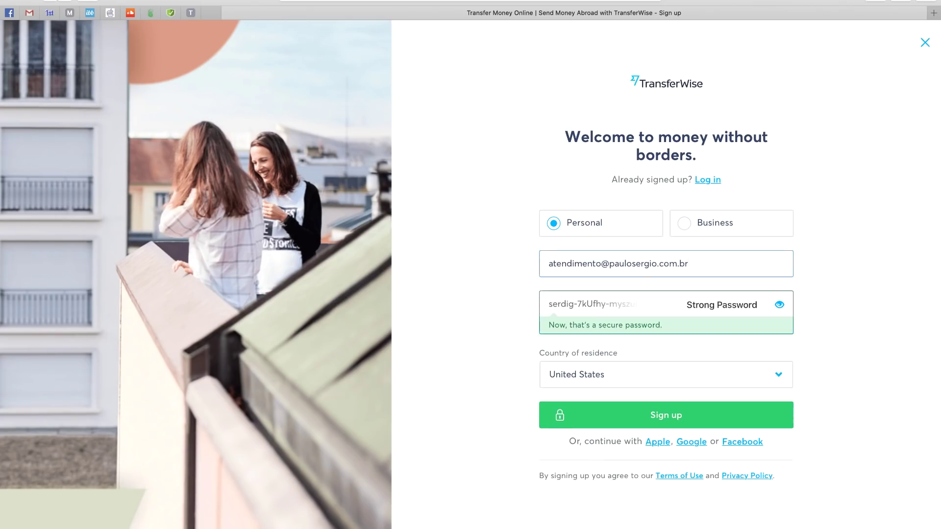
key("BackSpace")
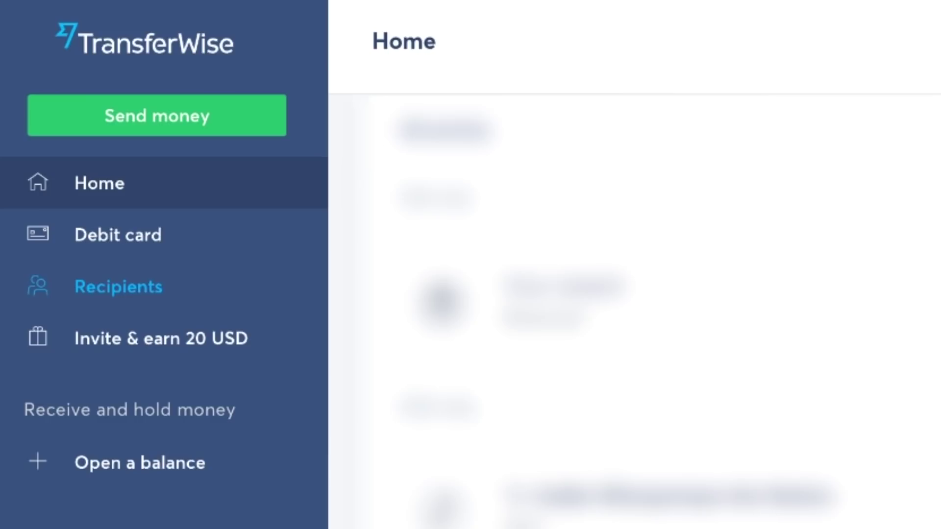
- Go to Recipients and start adding a new recipient
left_click(118, 286)
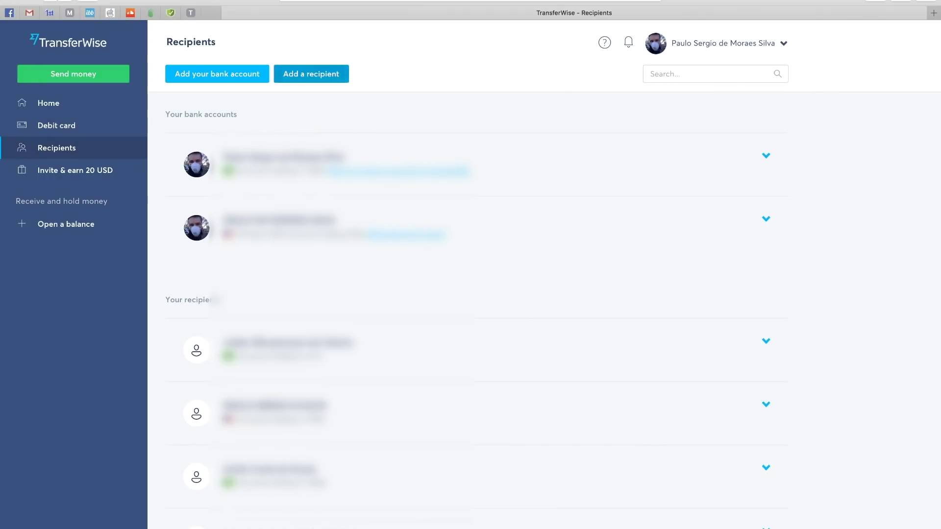
left_click(311, 74)
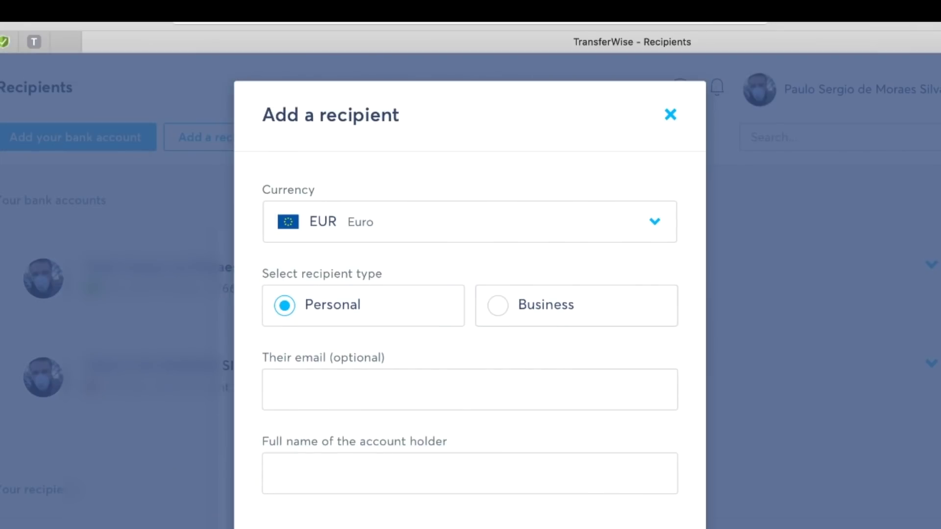
- Choose BRL as currency, then fill in the recipient's e-mail and the account holder's full name
left_click(470, 221)
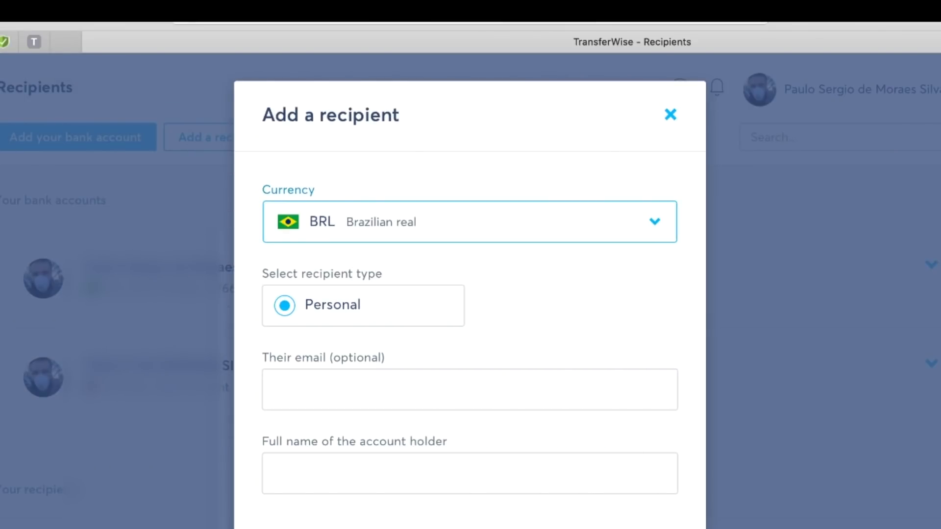
left_click(277, 389)
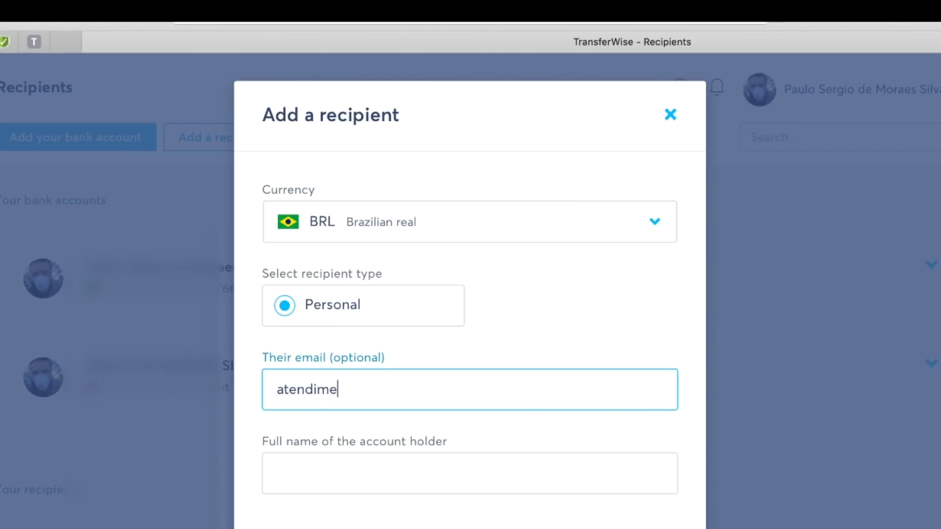
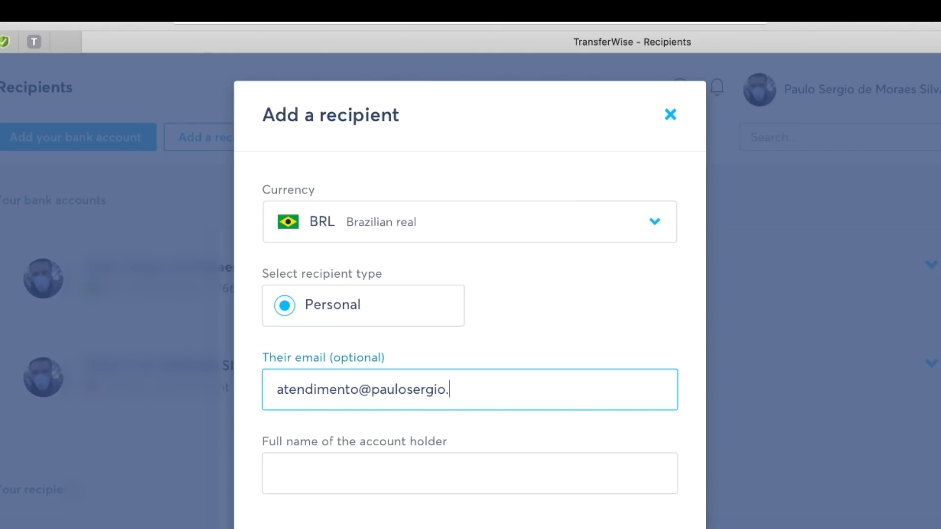
left_click(277, 473)
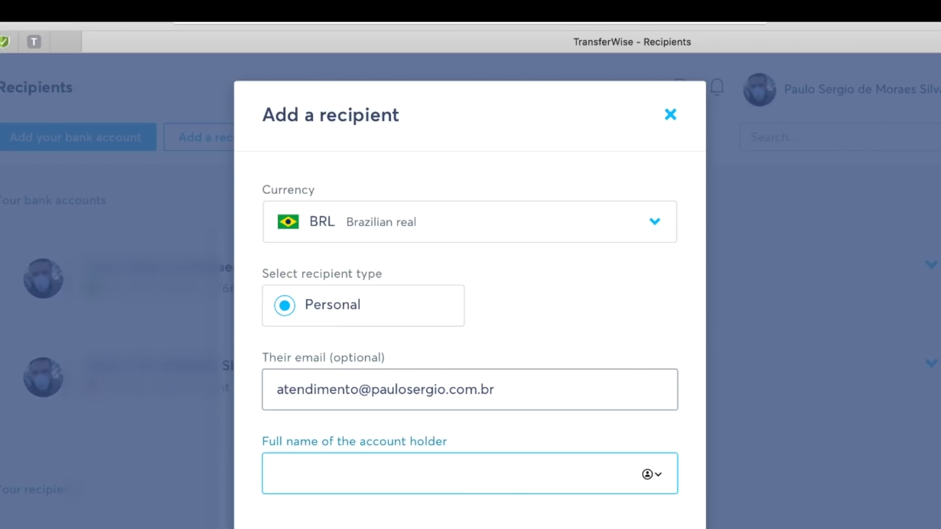
key("Tab")
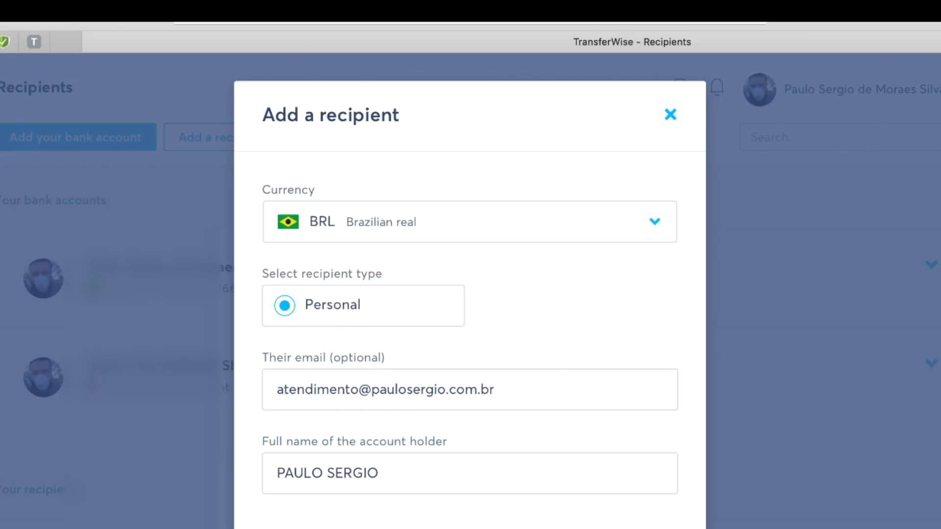
scroll(470, 294, "down", 5)
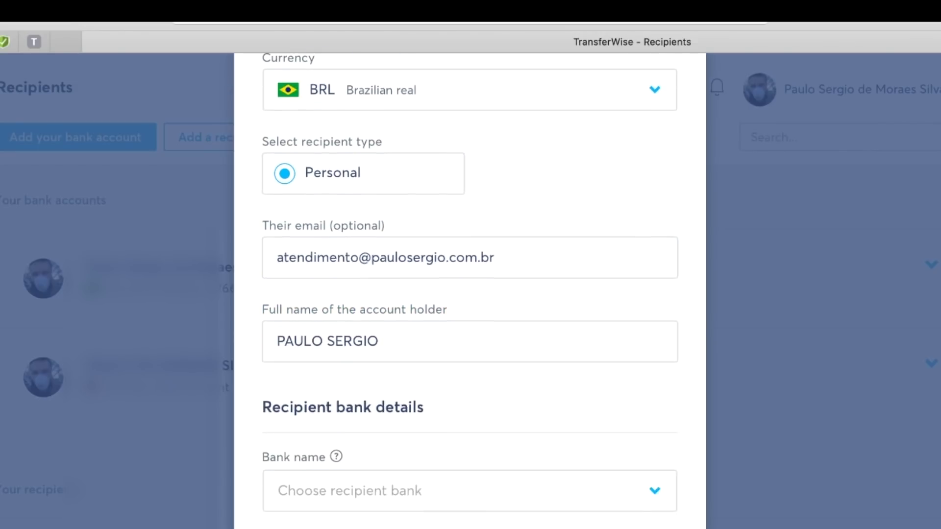
scroll(470, 294, "down", 3)
- Select Caixa Economica Federal [104] as the recipient's bank
left_click(372, 431)
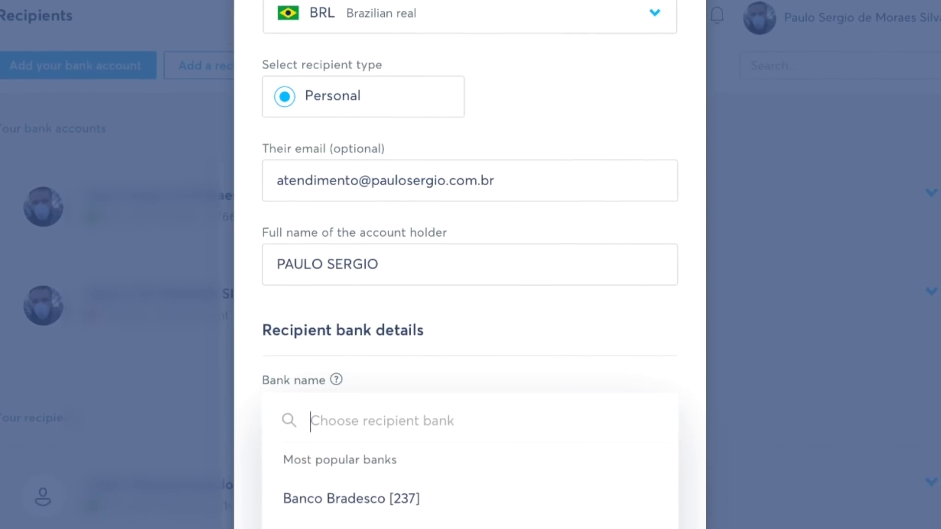
scroll(470, 344, "down", 5)
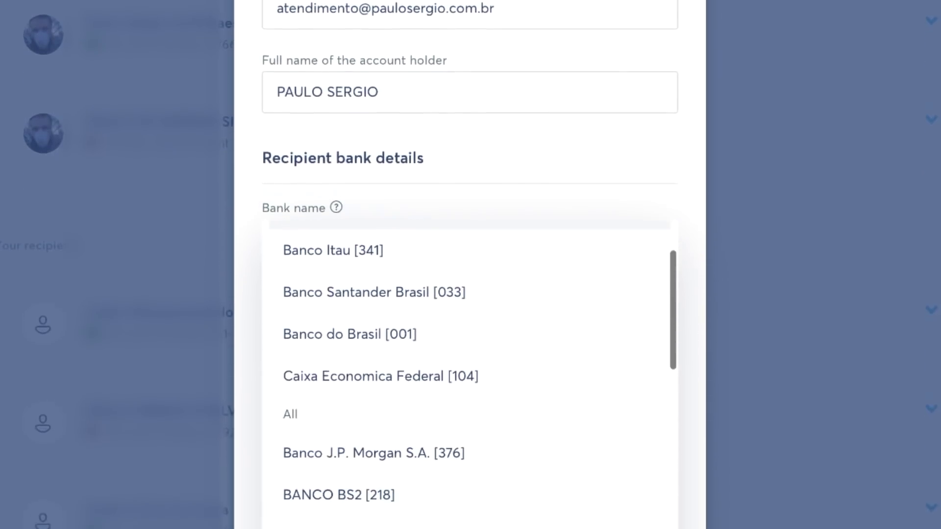
scroll(470, 343, "down", 1)
scroll(470, 343, "up", 5)
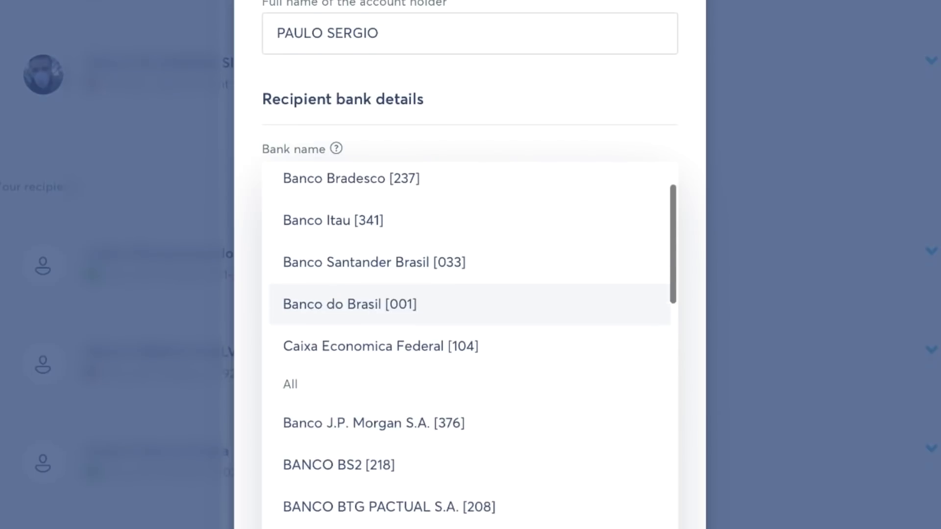
key("Down")
key("Down")
key("Down")
key("Down")
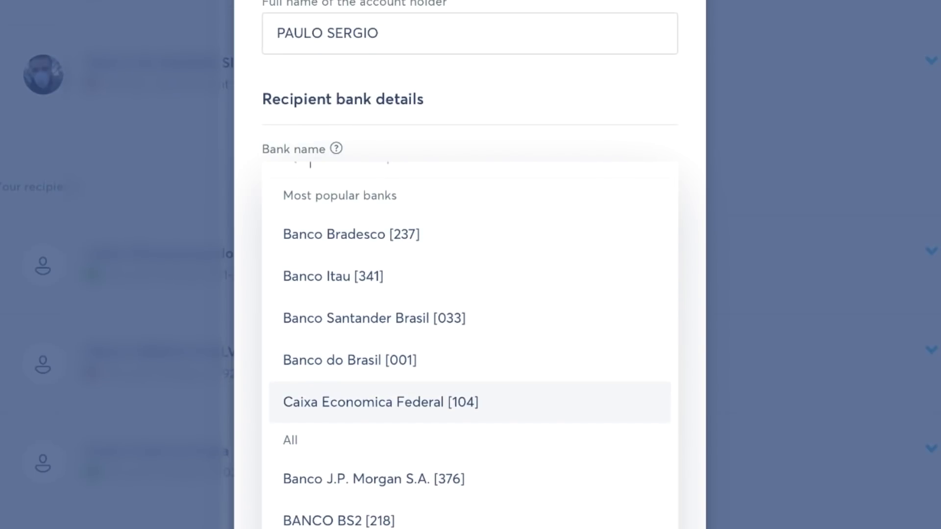
key("Return")
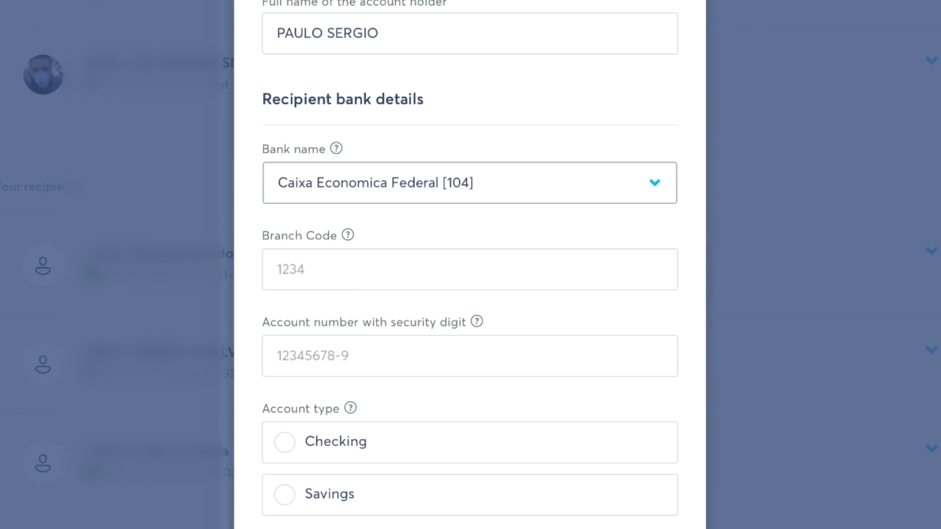
- Enter branch 0039, paste the account number, and set the account type to Savings
left_click(343, 269)
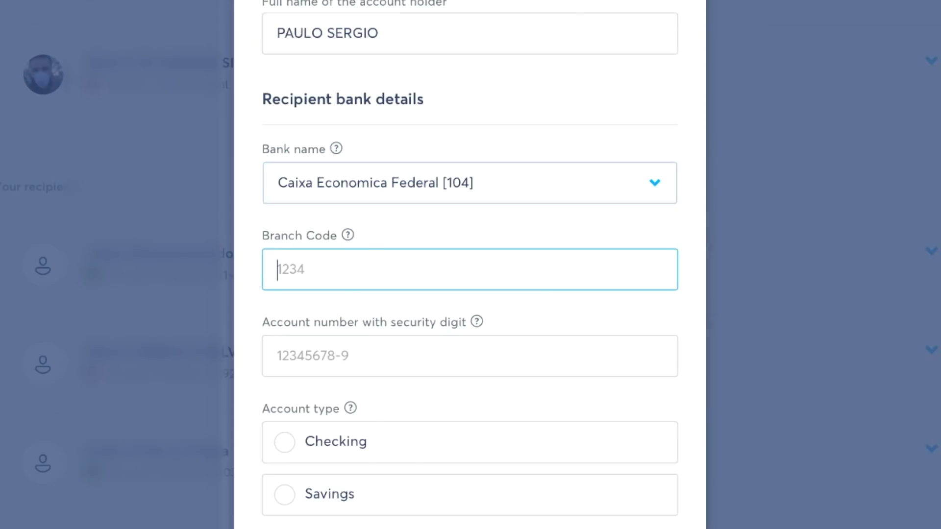
type("0039")
scroll(470, 265, "down", 2)
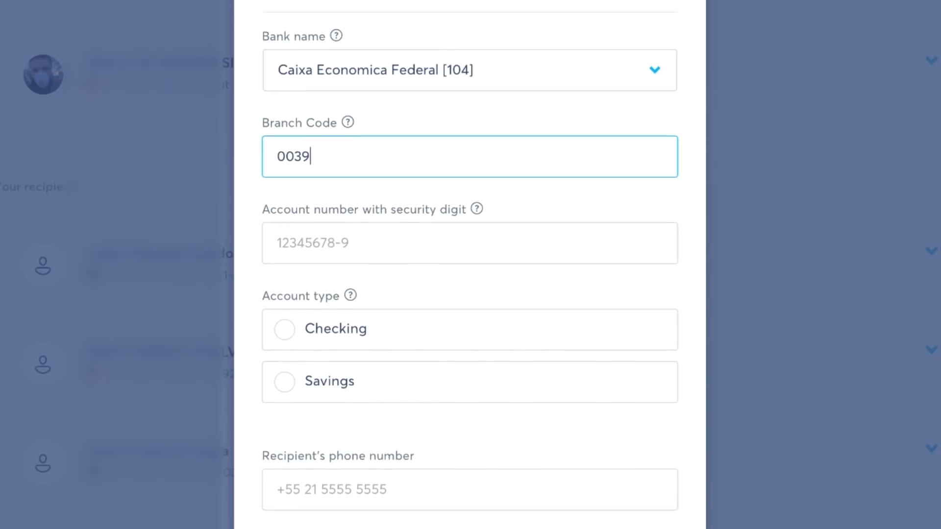
left_click(278, 240)
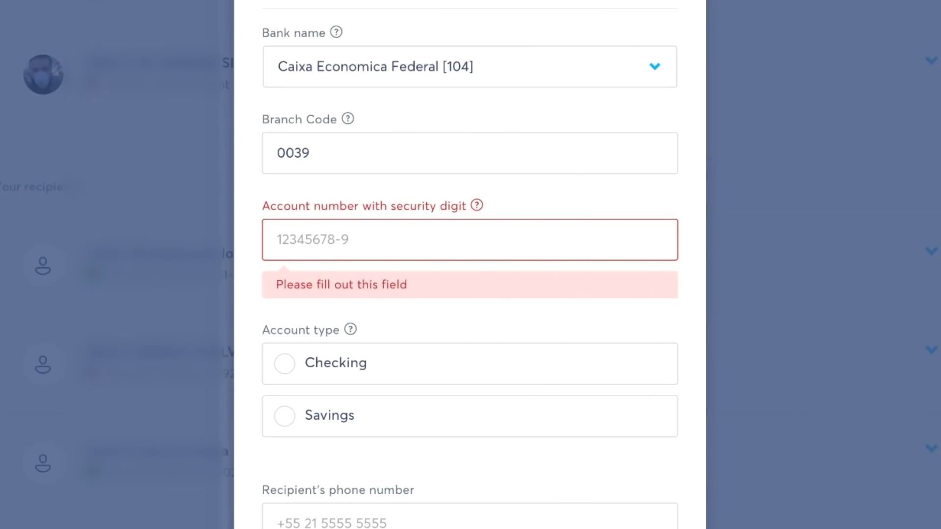
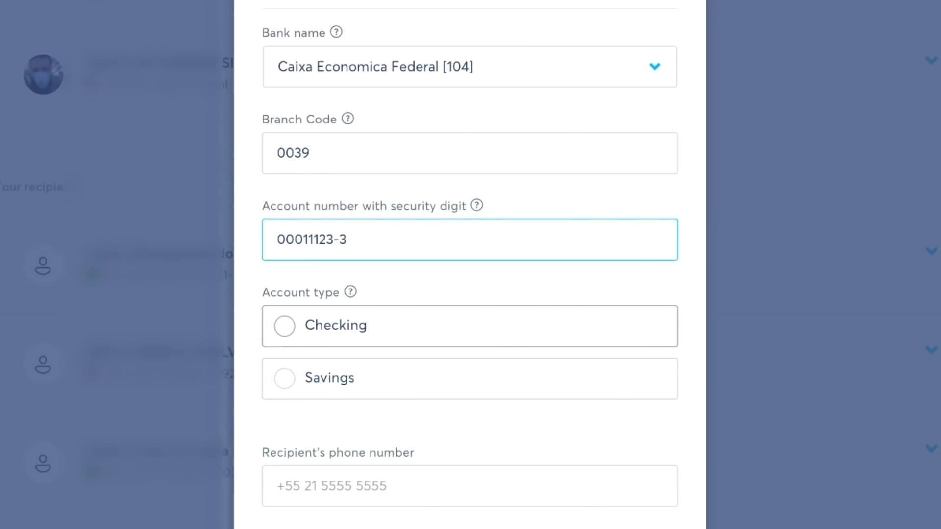
left_click(285, 326)
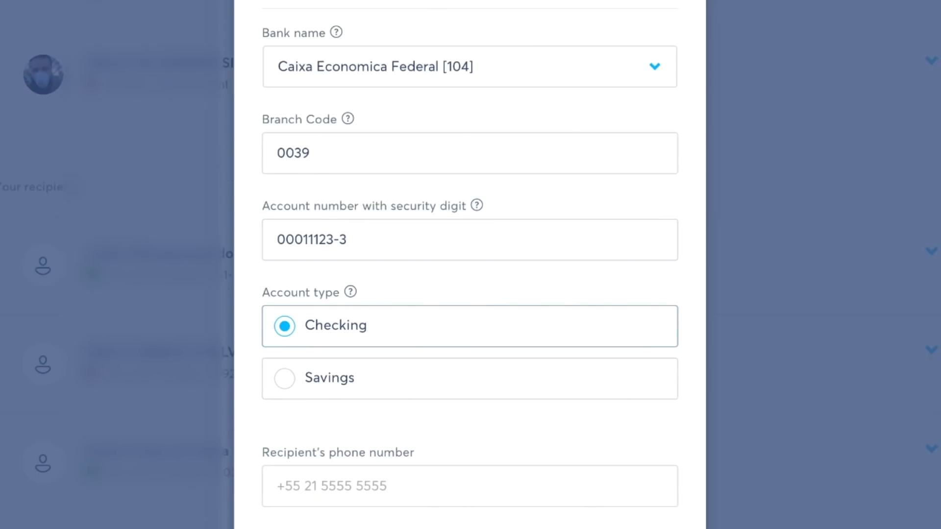
scroll(470, 265, "down", 3)
left_click(284, 229)
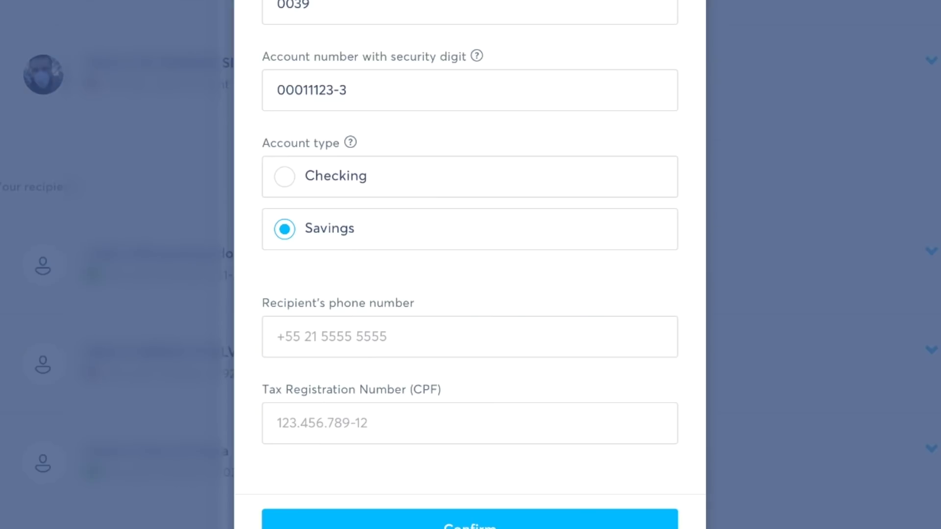
- Fill in the recipient's phone number and begin entering their CPF tax number
left_click(469, 337)
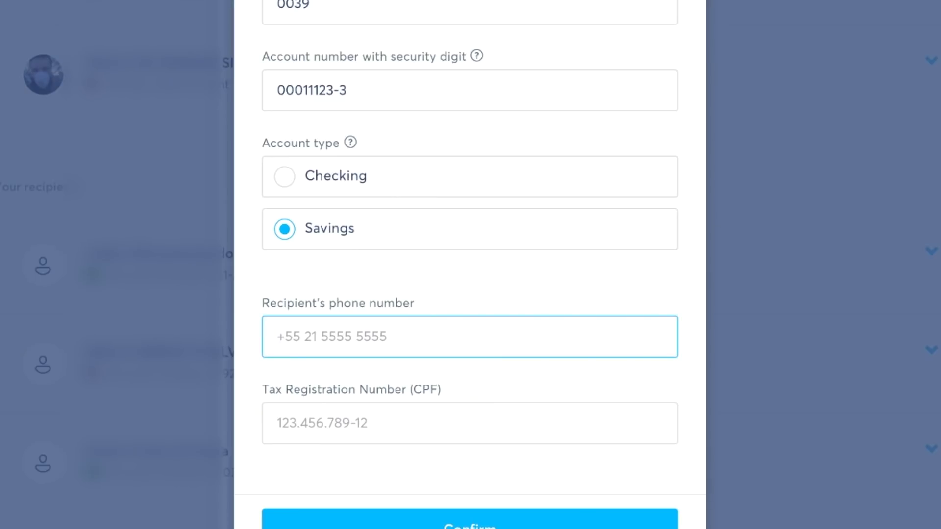
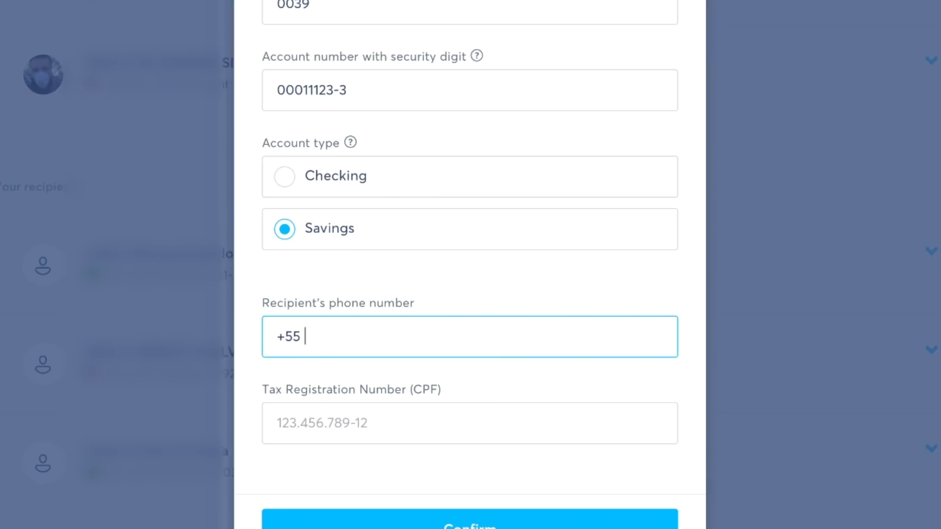
key("Tab")
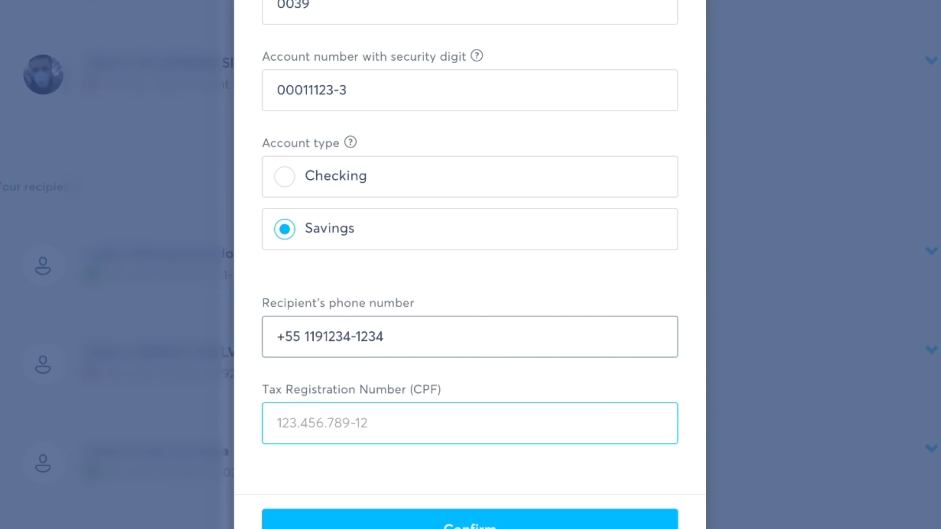
key("Tab")
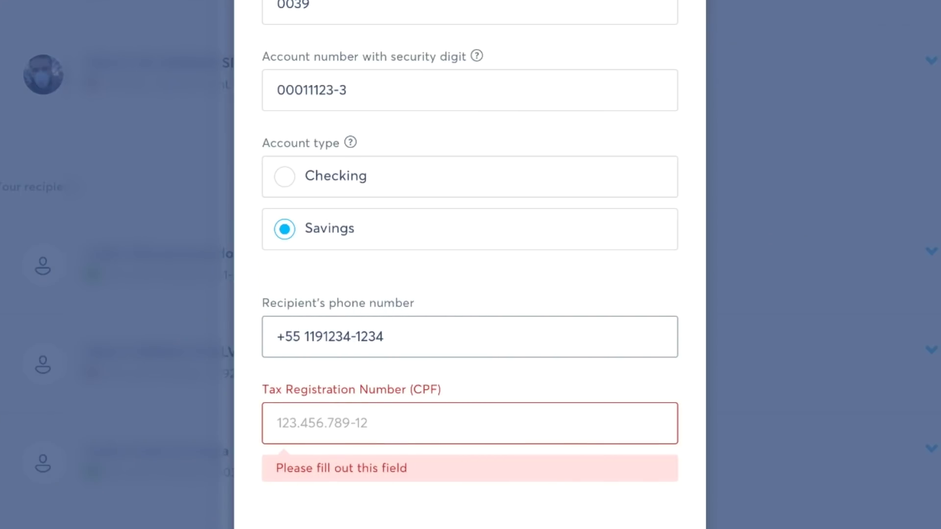
left_click(277, 423)
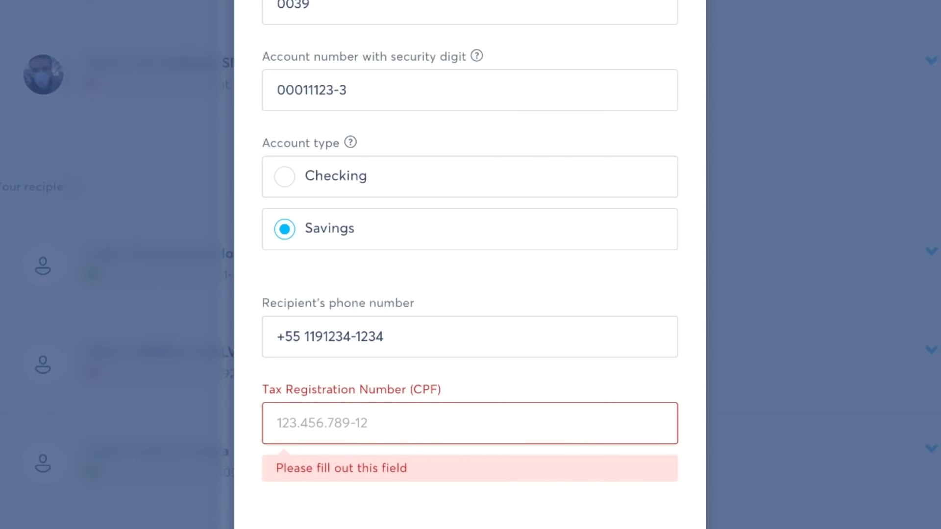
type("123.")
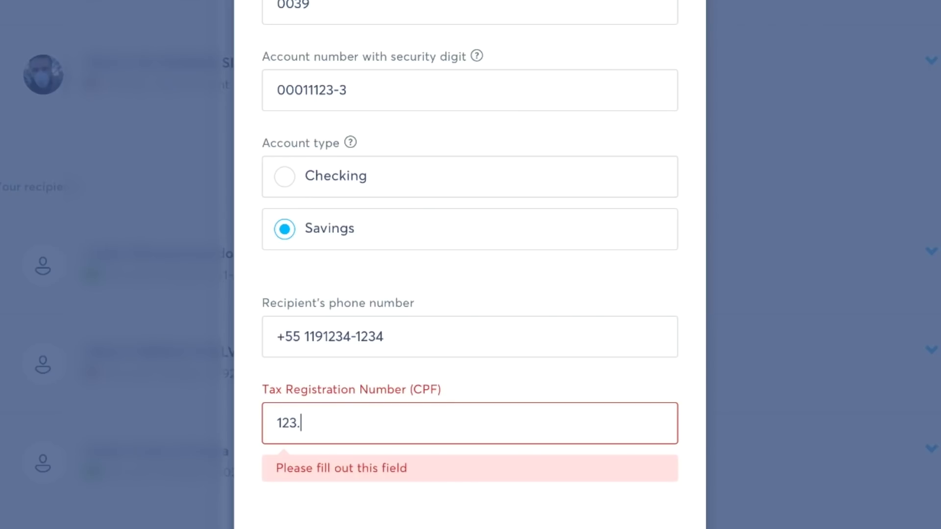
type("456.789-0")
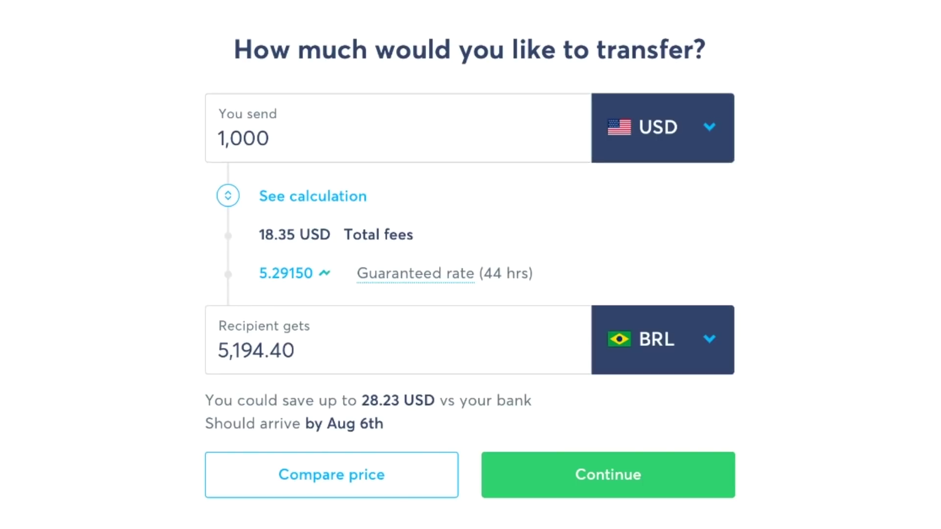
- Replace the 1,000 send amount with 100 USD
double_click(243, 137)
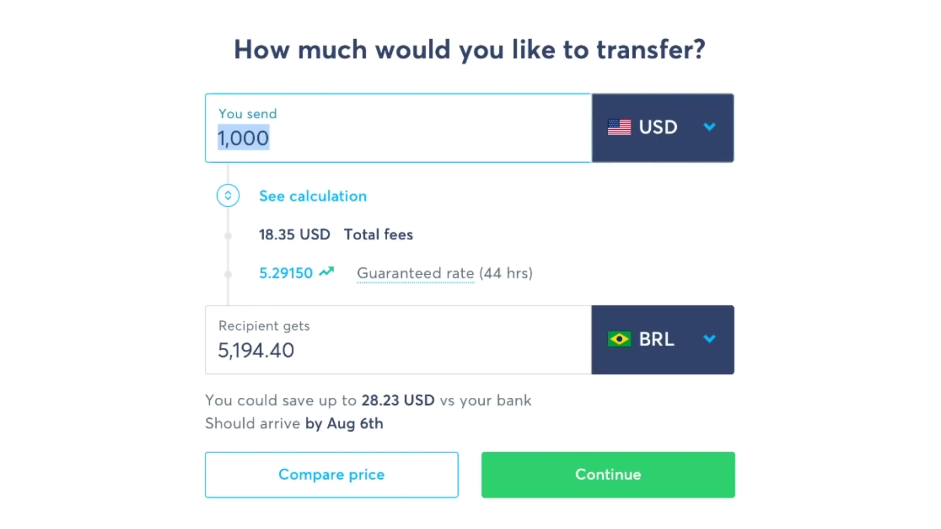
type("100")
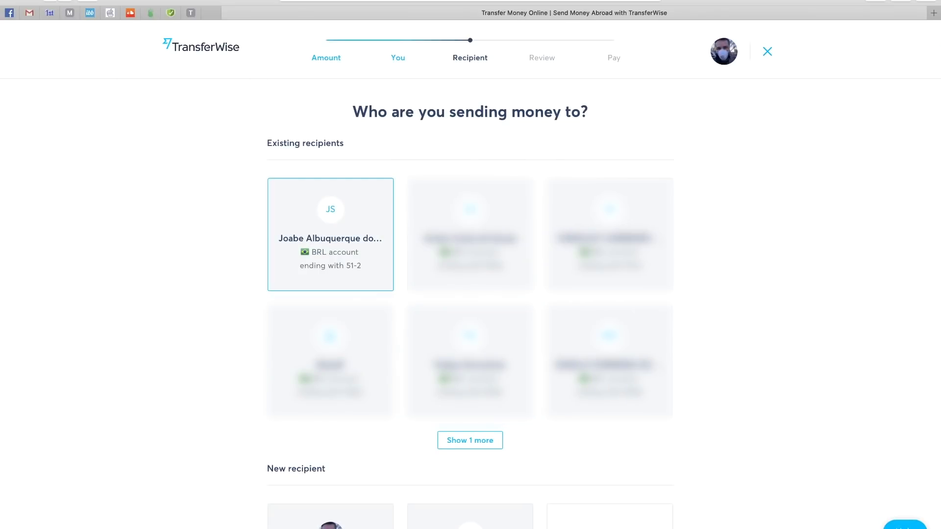
- Pick the saved BRL recipient card to bring up the transfer review
left_click(331, 234)
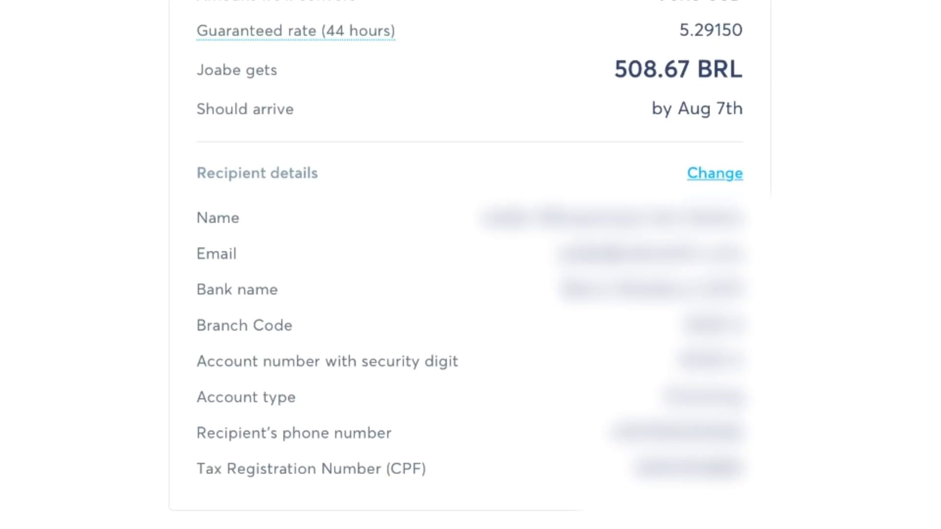
- Add the reference 'PARA VOCE COMPRAR PAO' and accept the Terms of Use
scroll(470, 264, "down", 3)
left_click(290, 461)
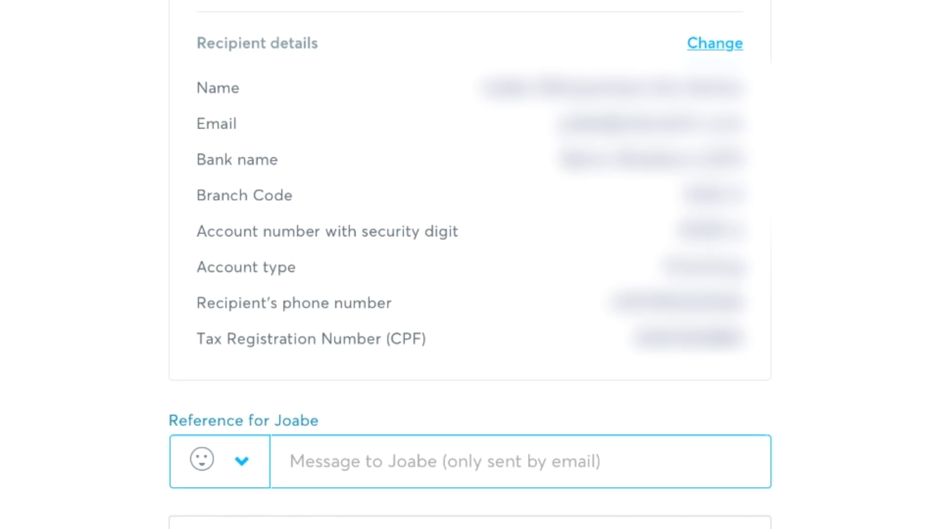
type("PARA VOCE COMPRAR PAO")
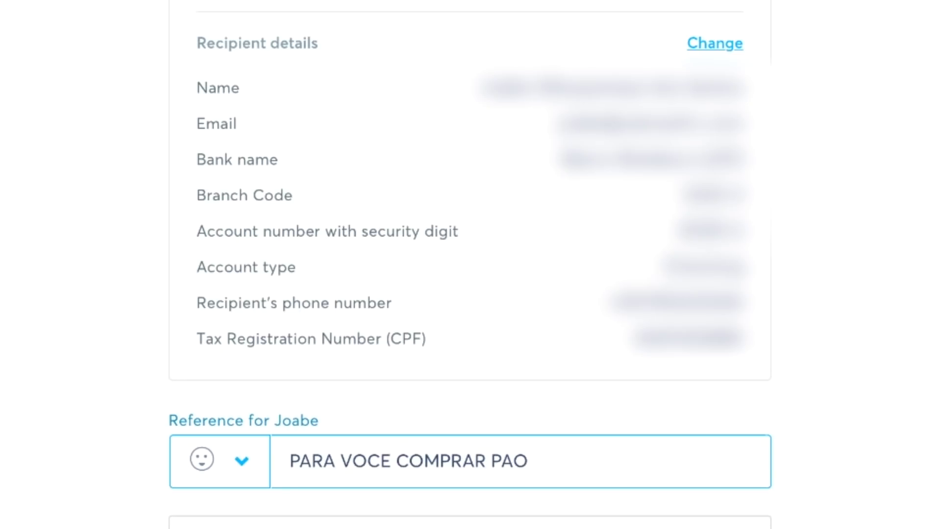
scroll(470, 274, "down", 1)
key("Tab")
key("space")
scroll(471, 274, "down", 2)
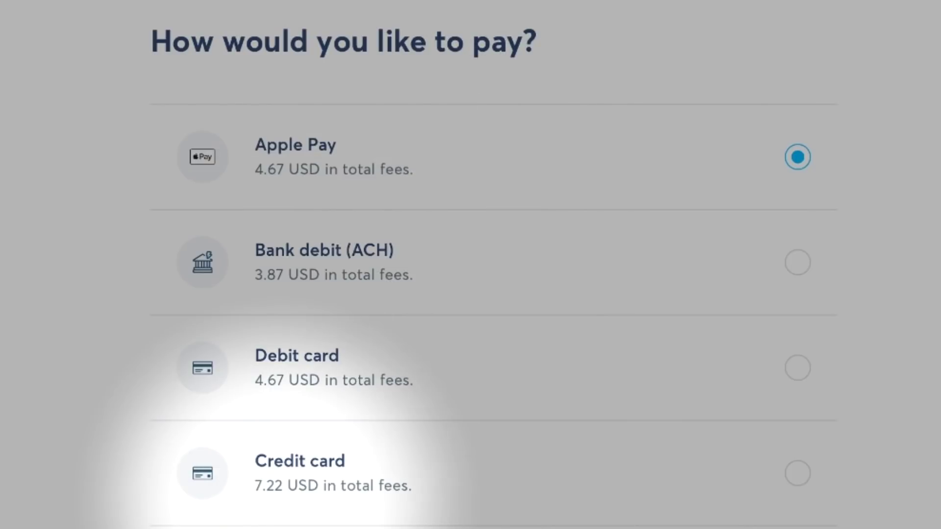
scroll(466, 272, "down", 4)
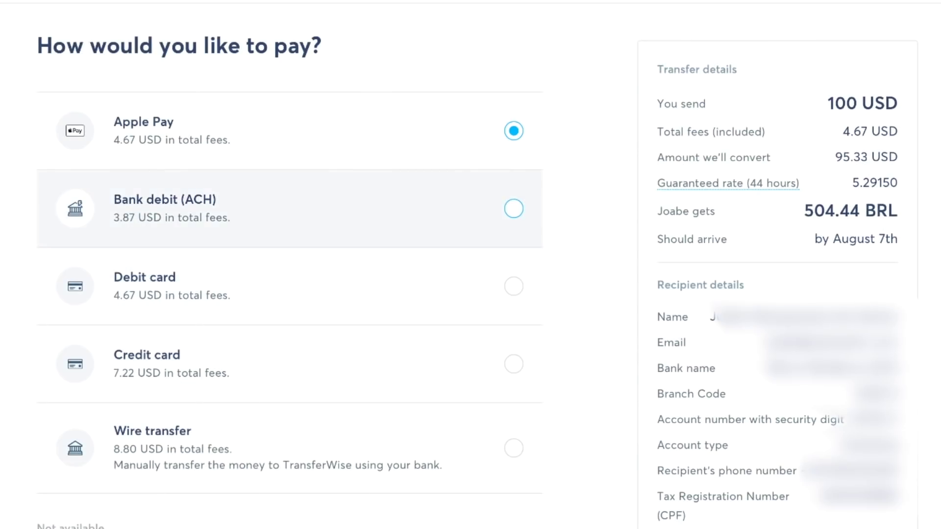
- Compare wire transfer and Apple Pay fees, settling on Bank debit (ACH) as the cheapest
left_click(514, 209)
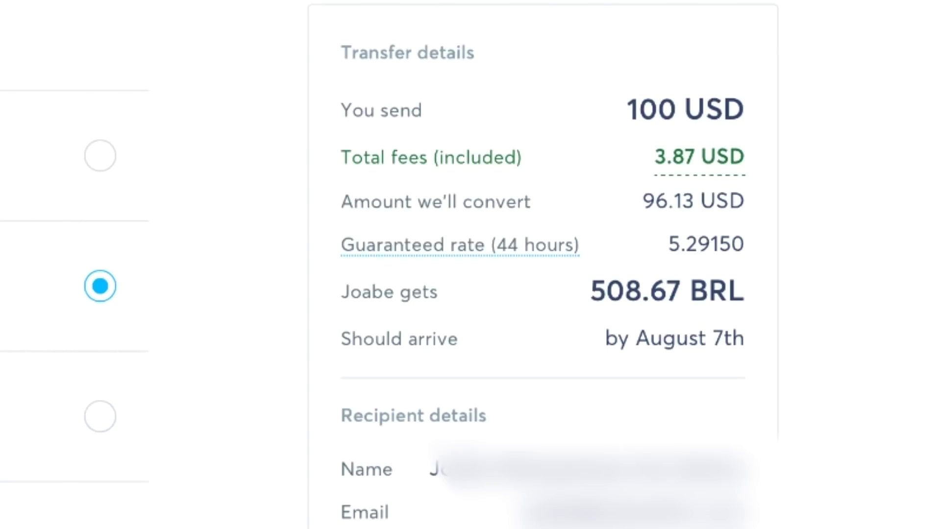
left_click(410, 458)
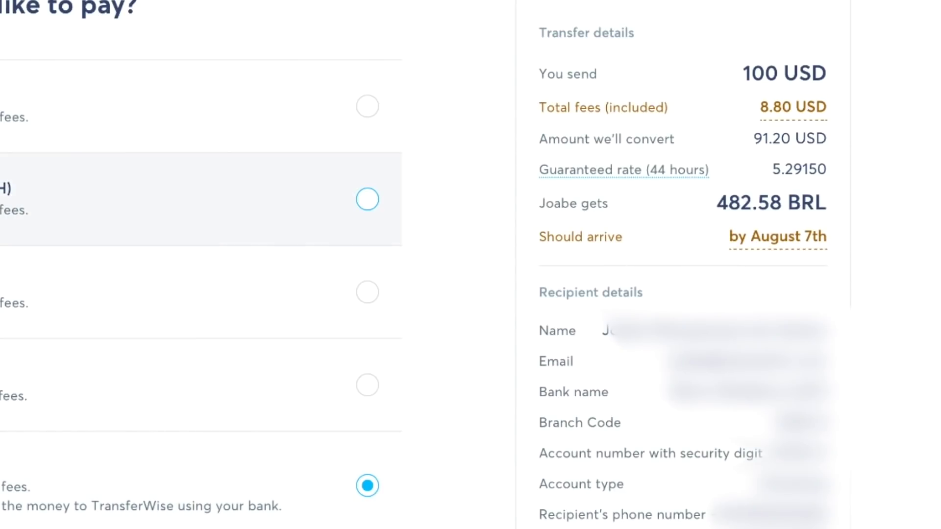
left_click(367, 199)
left_click(367, 105)
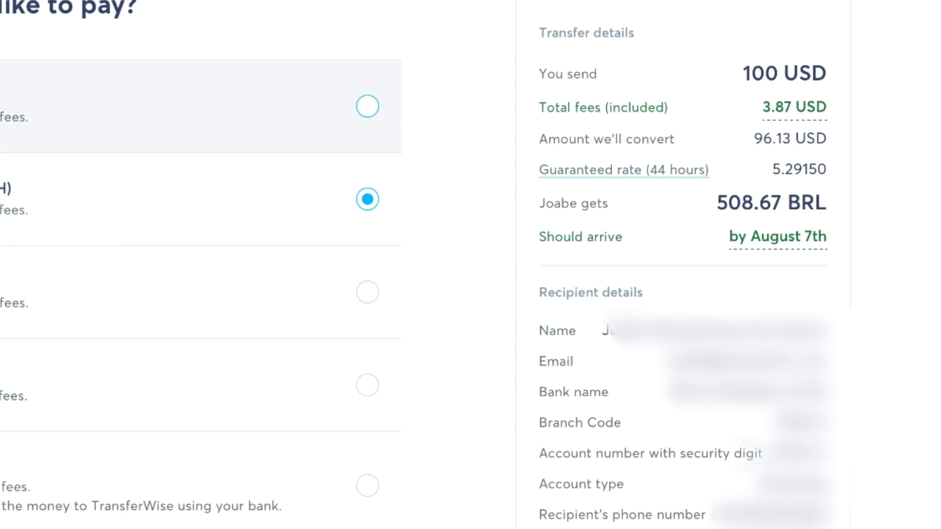
left_click(367, 199)
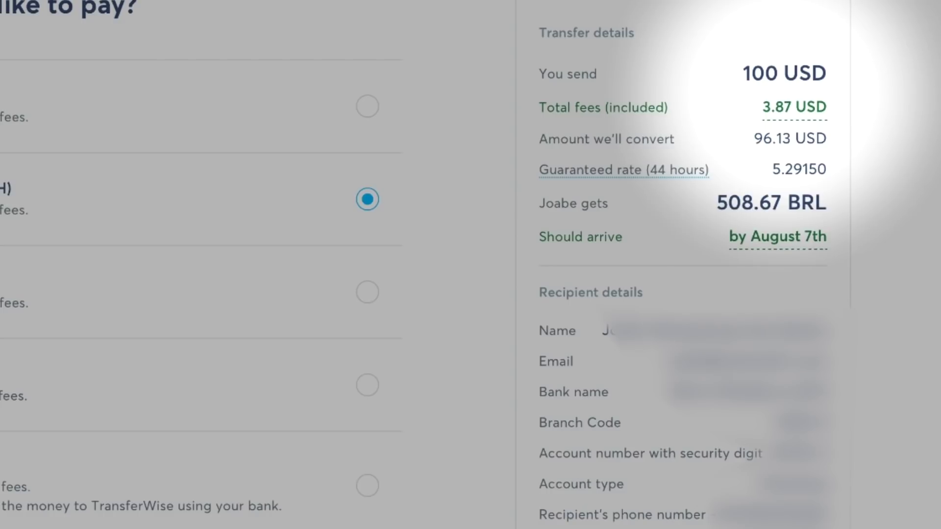
scroll(470, 264, "down", 4)
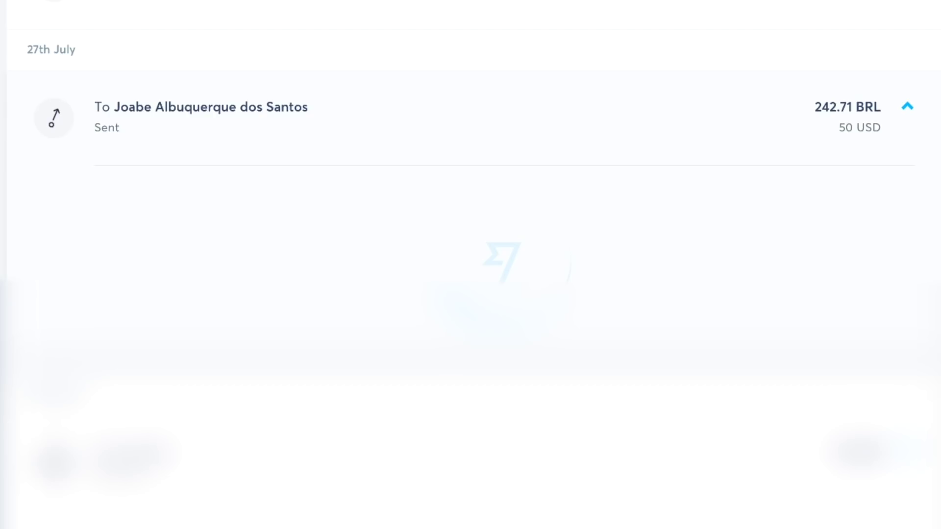
scroll(471, 274, "down", 3)
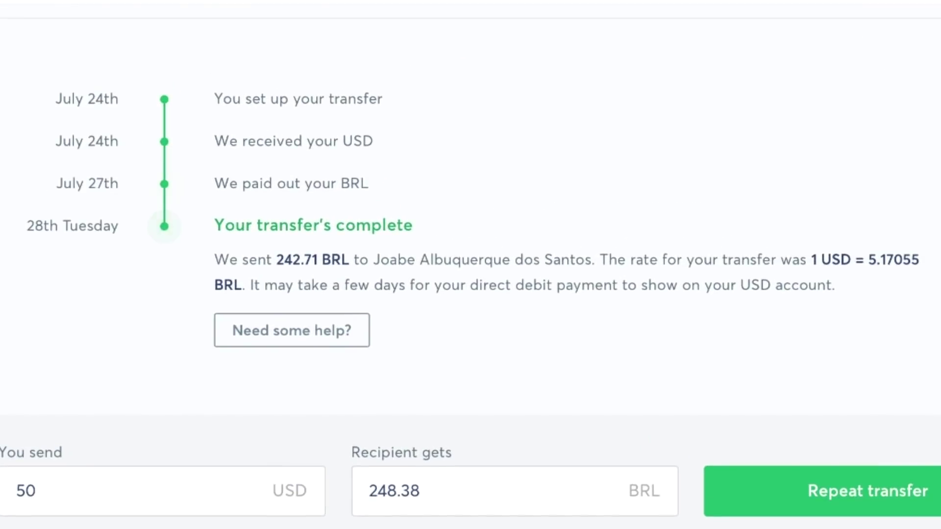